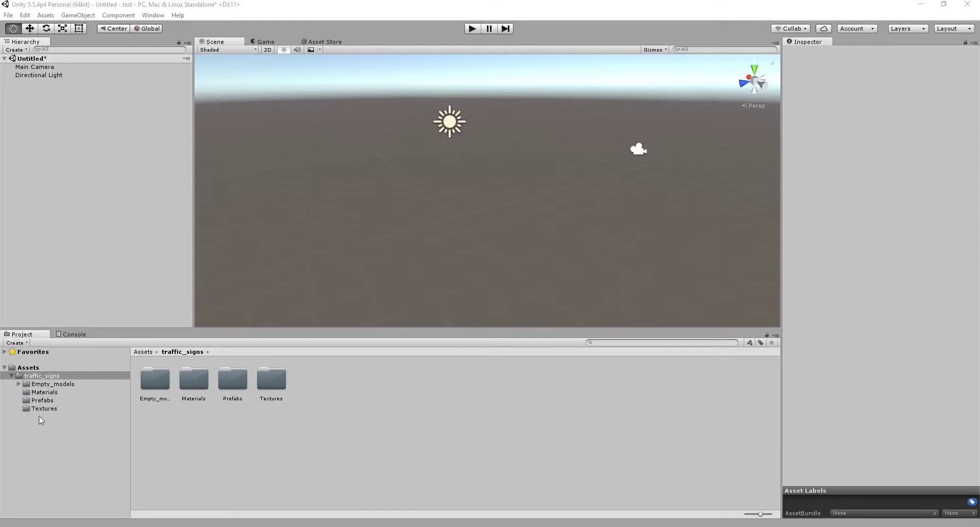
Browse Empty_models, Materials and Prefabs, expanding the attention prefab to see its Sign, Pole and post parts
left_click(45, 383)
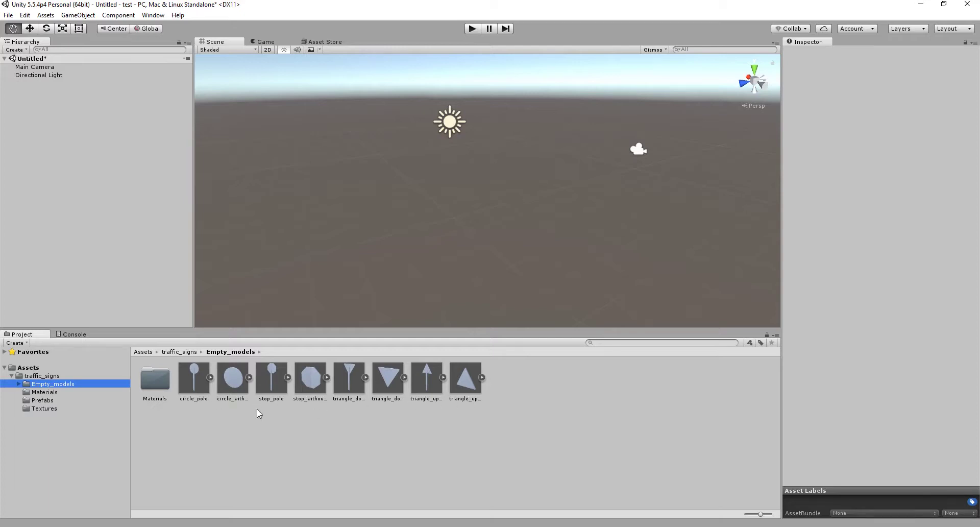
left_click(63, 391)
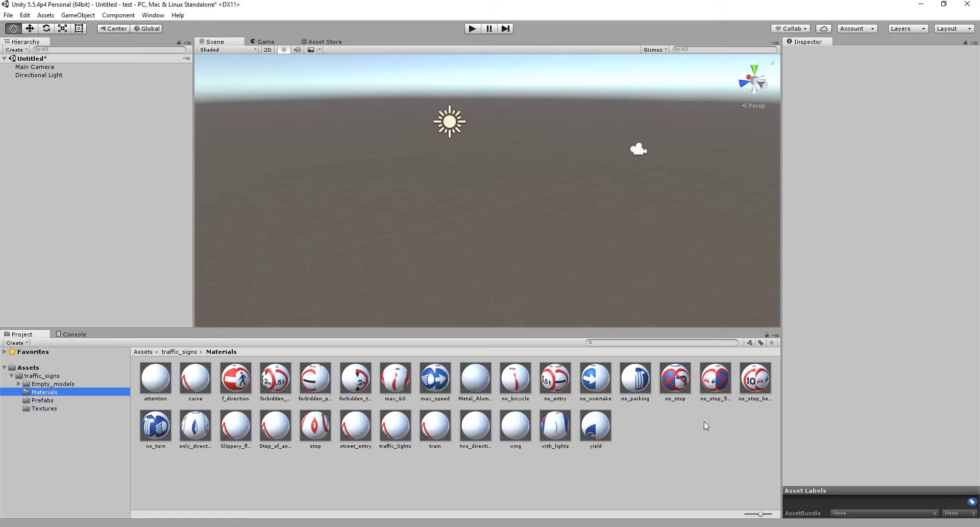
left_click(49, 401)
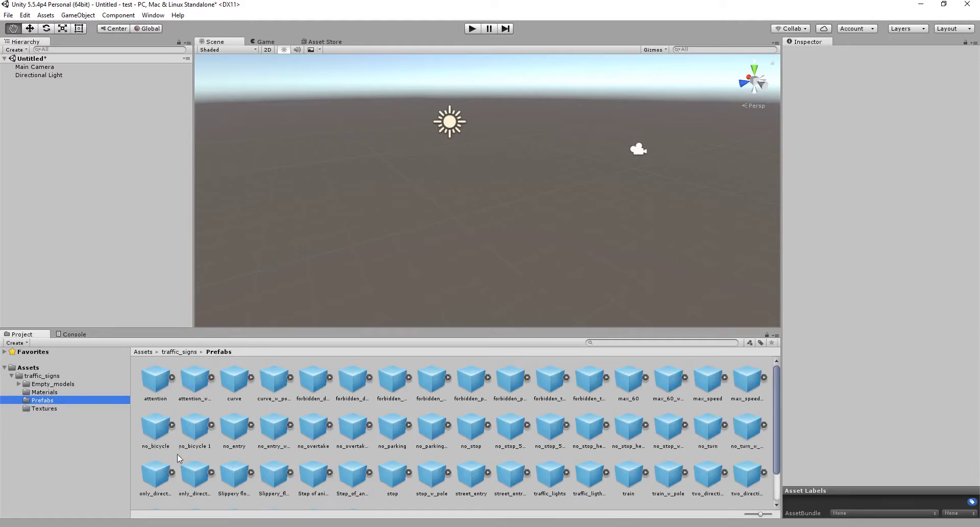
left_click(171, 378)
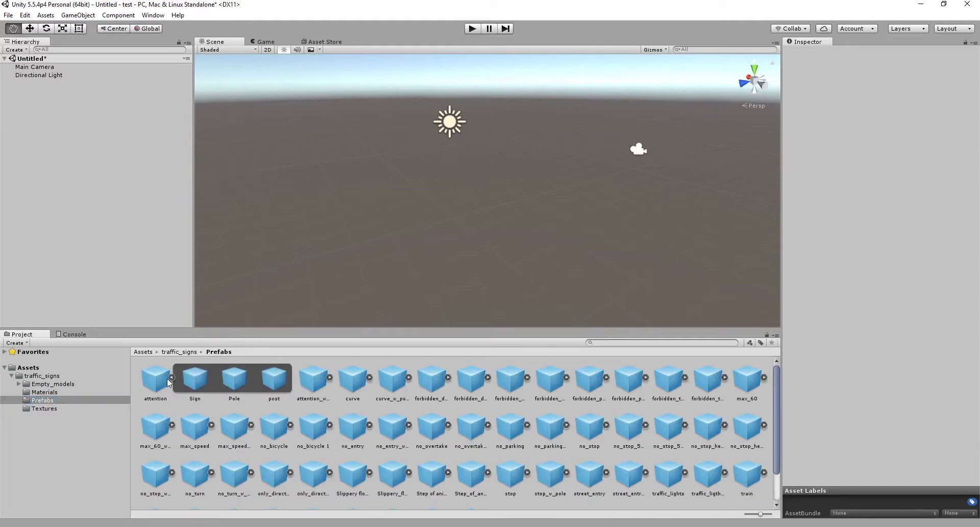
left_click(170, 378)
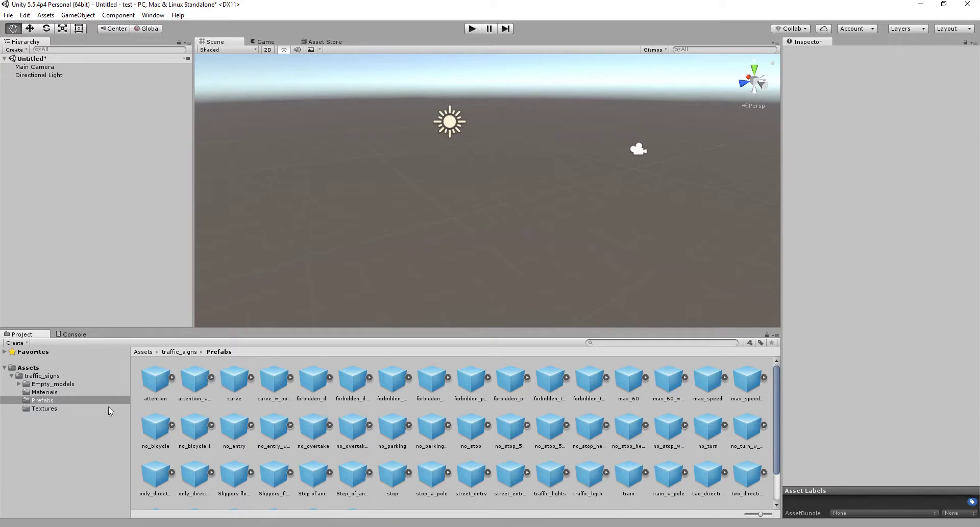
Preview the attention sign, then display the aluminium texture and sign sheets in Textures
mouse_move(156, 386)
left_mouse_down()
mouse_move(459, 271)
mouse_move(112, 411)
left_mouse_up()
left_click(45, 408)
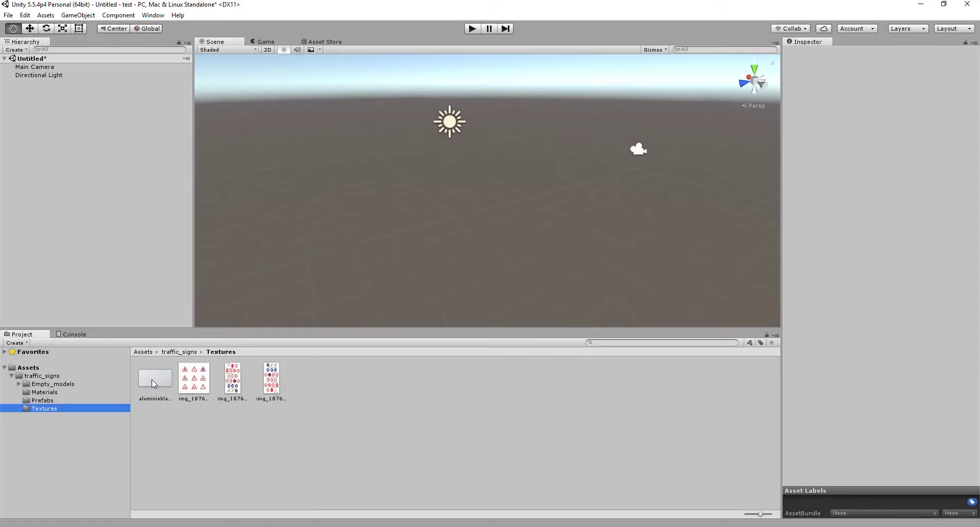
left_click(161, 441)
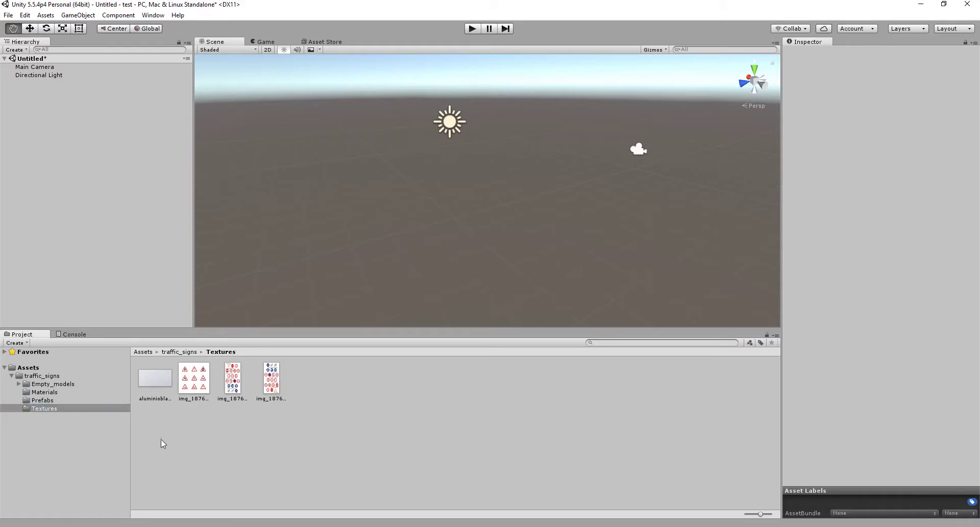
Export traffic_signs as a package with Empty_models, Materials, Prefabs and Textures all included
right_click(57, 379)
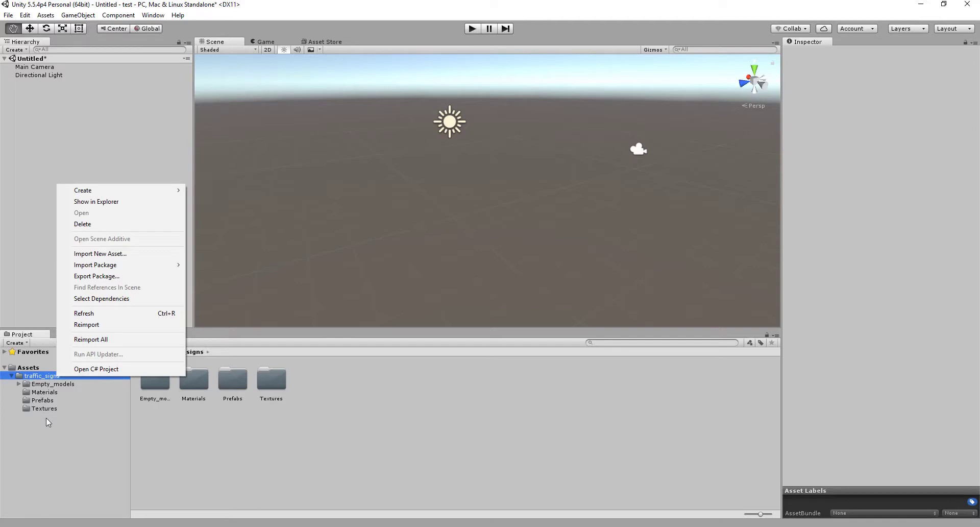
left_click(103, 278)
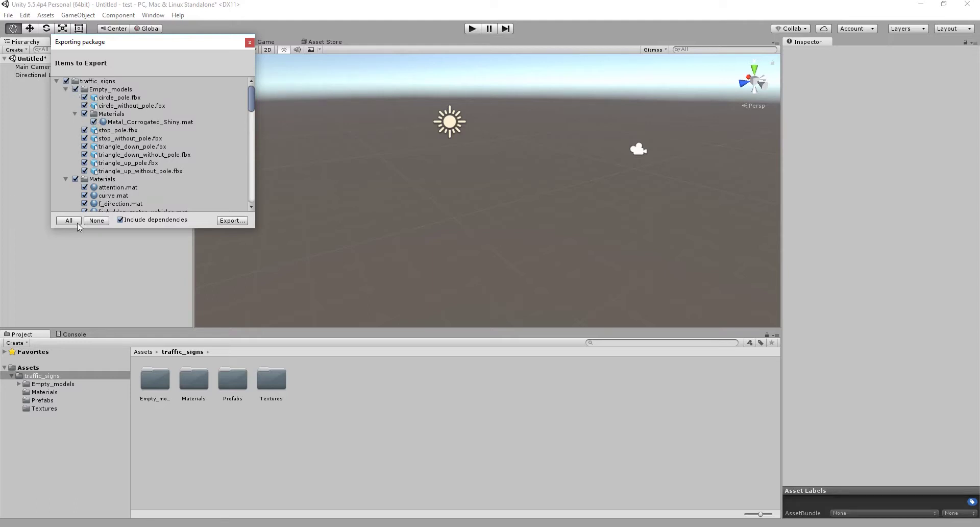
left_click(66, 89)
left_click(66, 97)
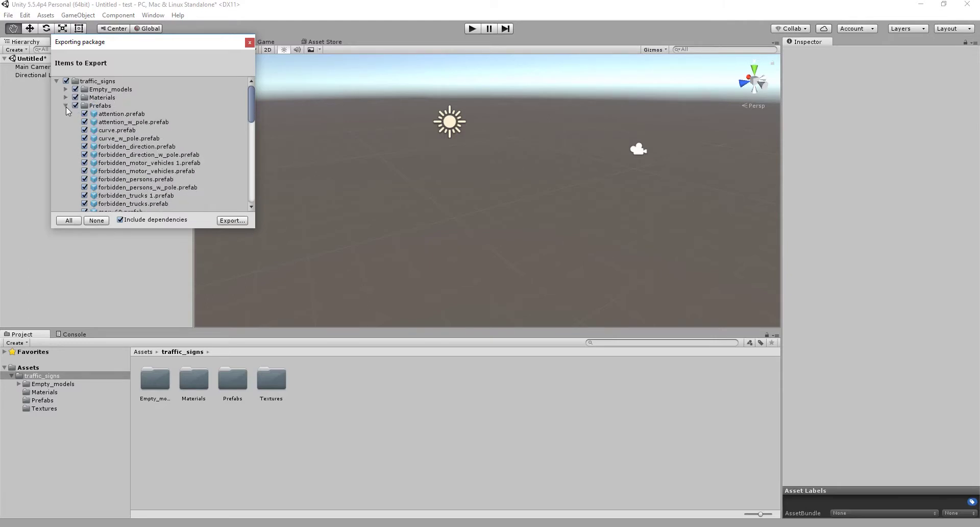
left_click(66, 106)
left_click(66, 113)
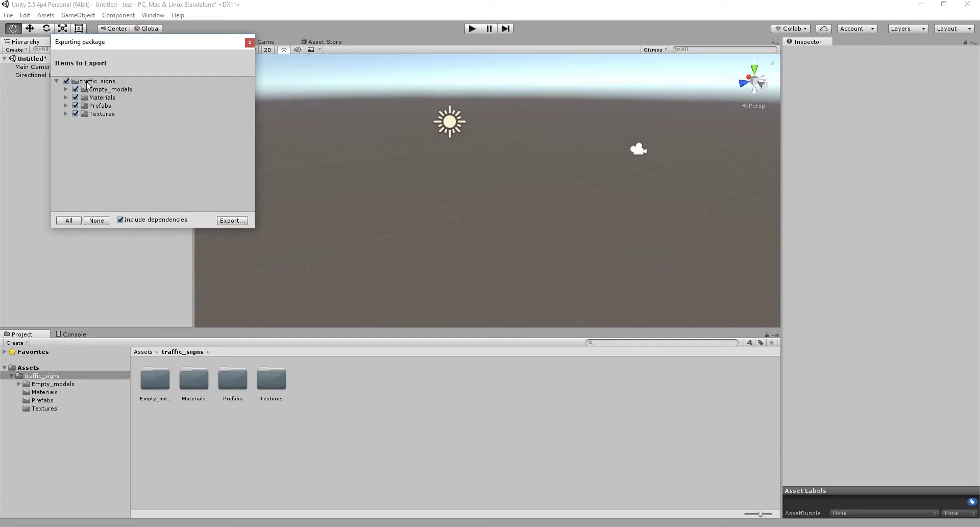
left_click(237, 220)
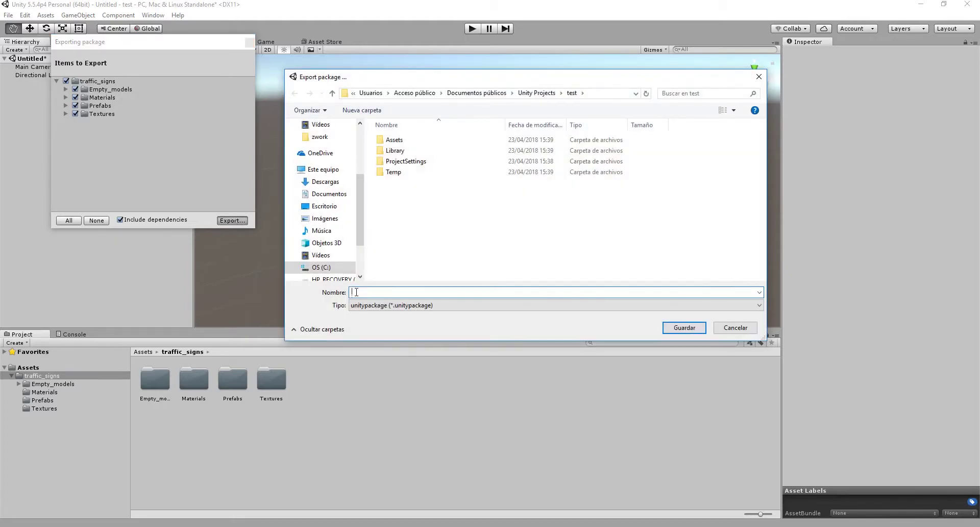
Save the package as paquete_de_prueba on the Desktop (Escritorio), overwriting the existing file
left_click(324, 205)
left_click(409, 295)
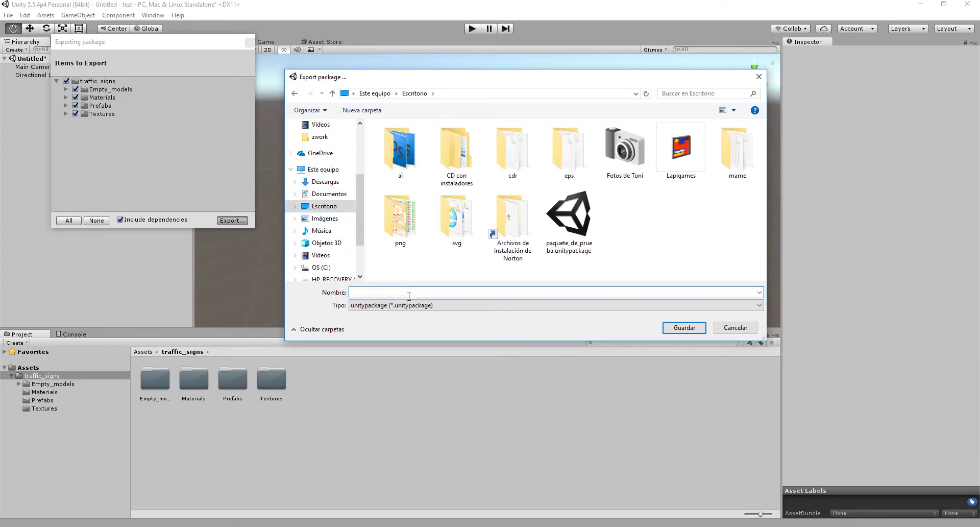
type("pa")
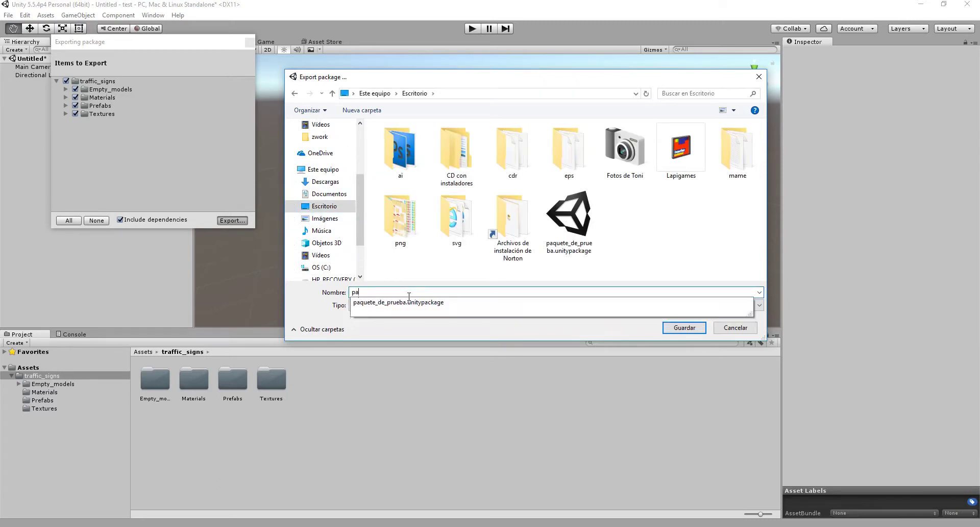
type("quete_de_")
type("prueba")
left_click(694, 329)
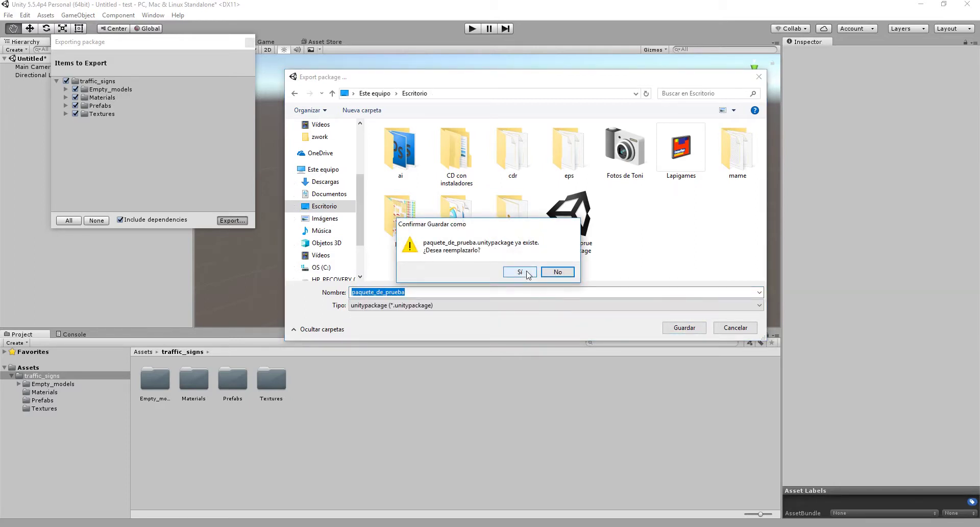
left_click(528, 275)
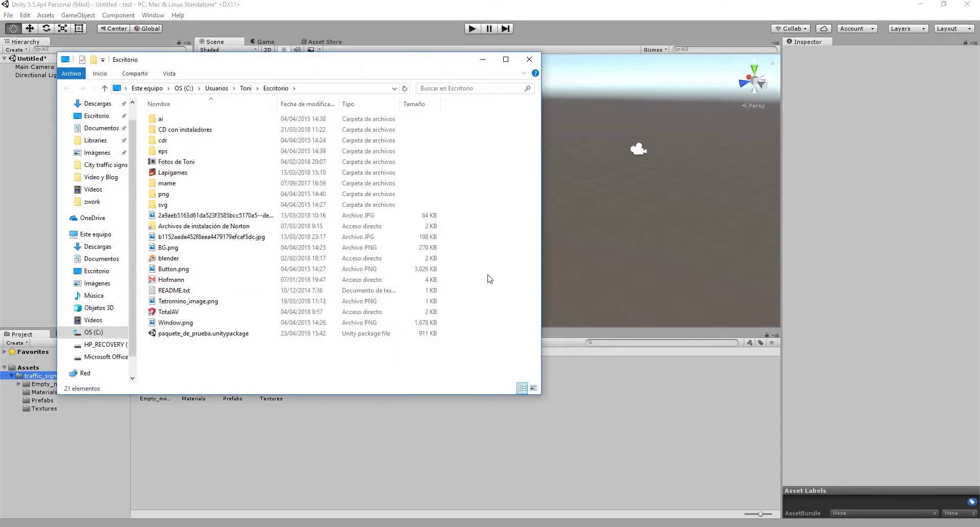
Check the 911 KB paquete_de_prueba.unitypackage on the Desktop and return to Unity
left_click(185, 334)
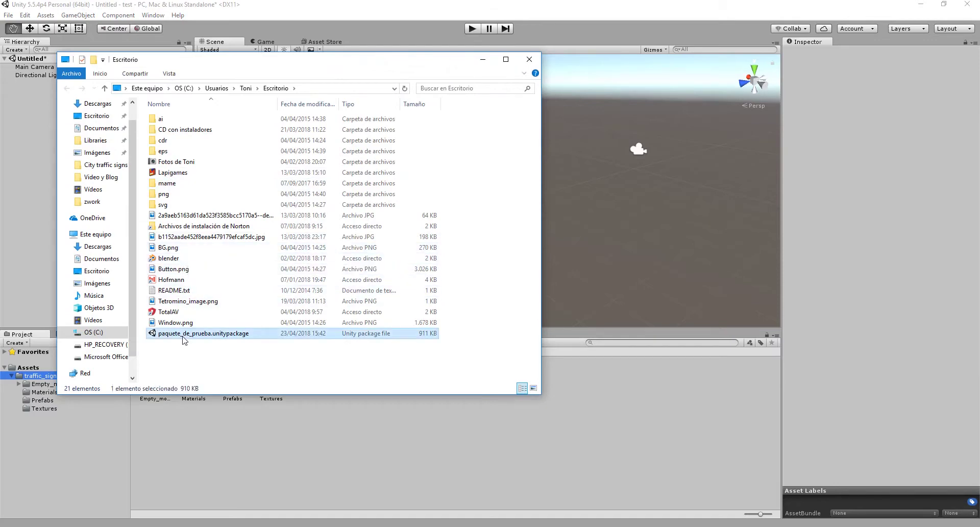
left_click(198, 416)
left_click(8, 15)
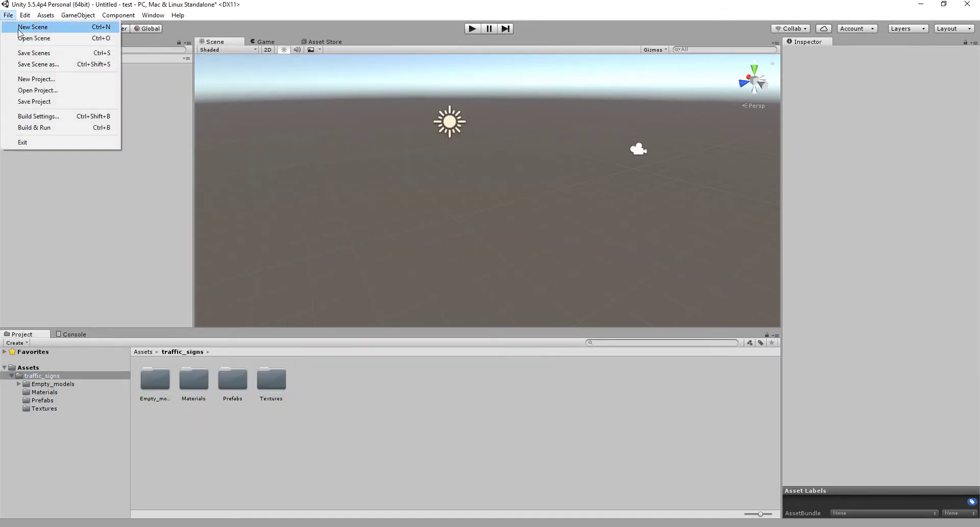
Create a new project named Prueba without extra asset packages, discarding the old scene's changes
left_click(36, 79)
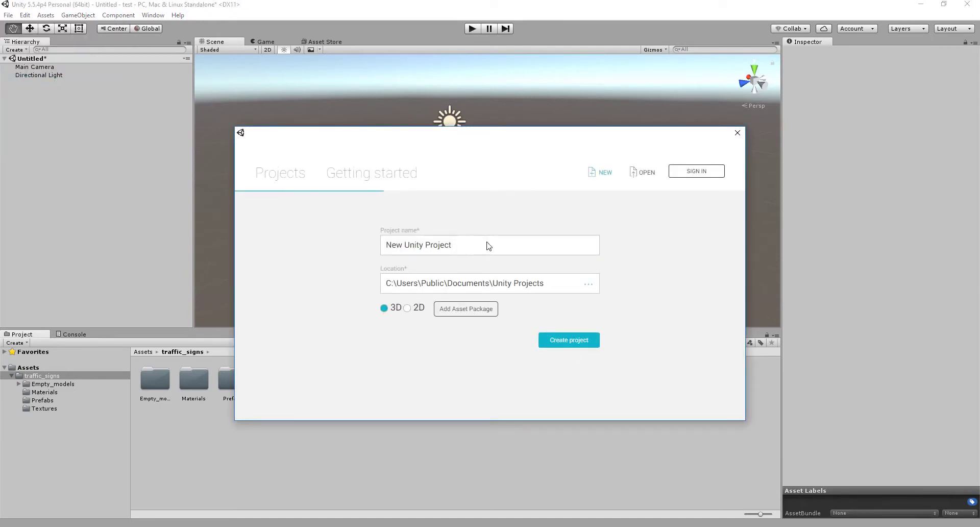
type("Pru")
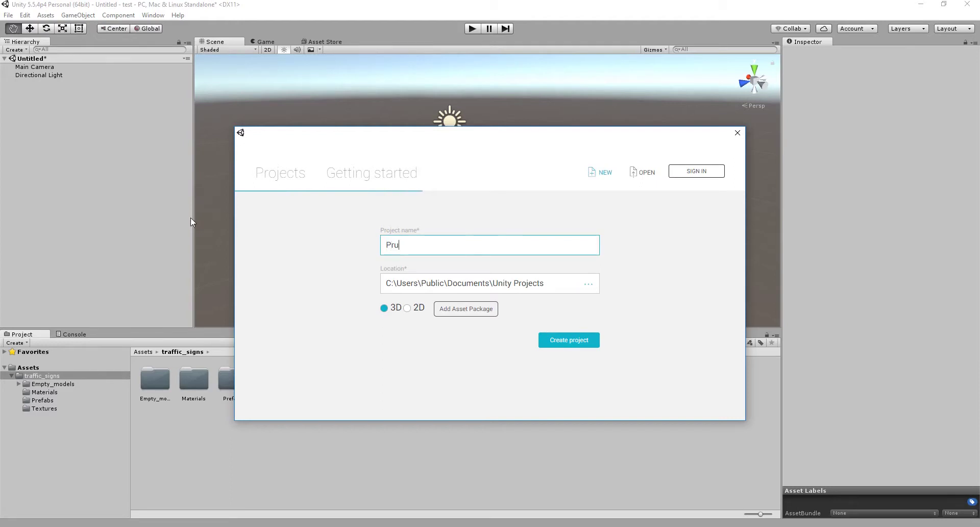
type("eba")
left_click(492, 313)
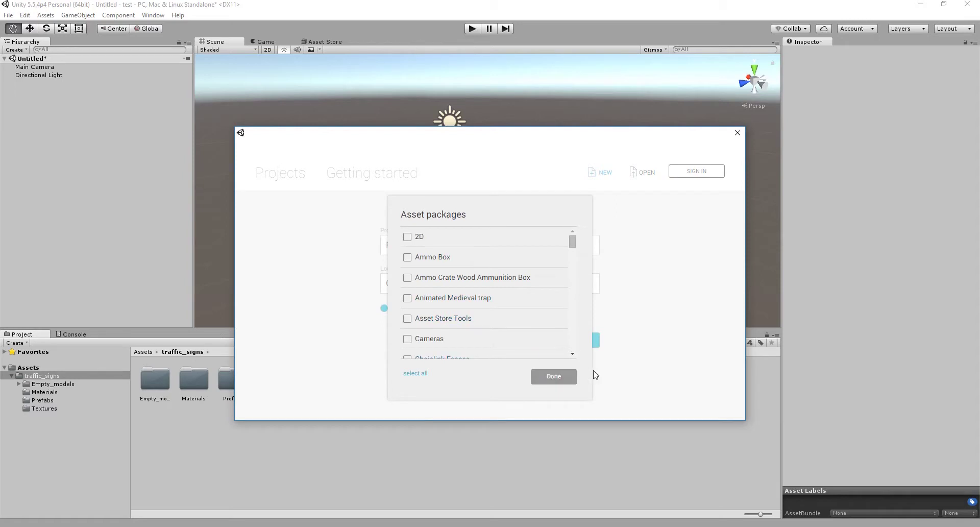
left_click(639, 373)
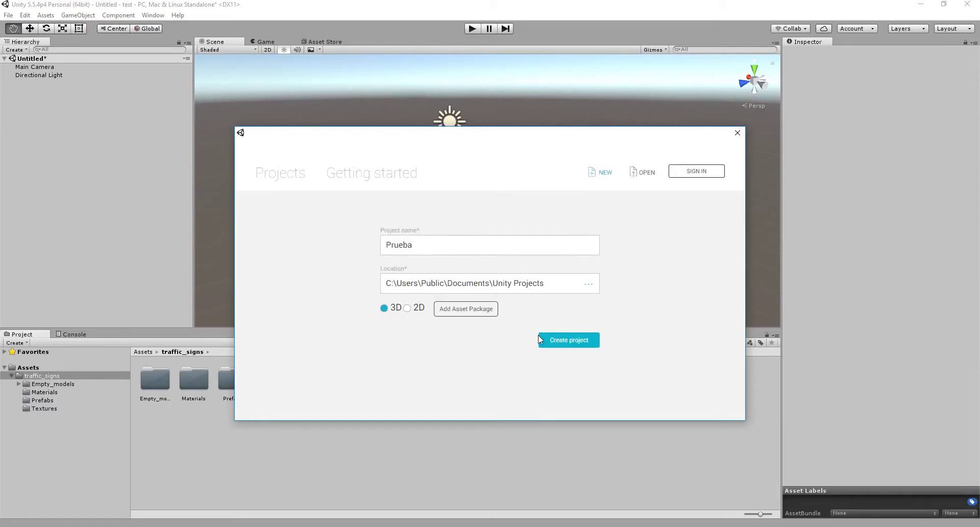
left_click(574, 341)
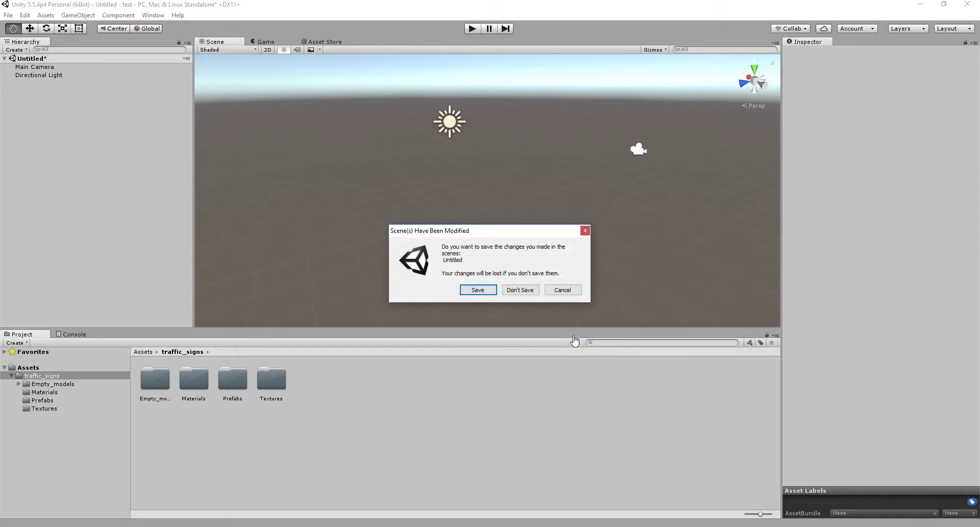
left_click(523, 289)
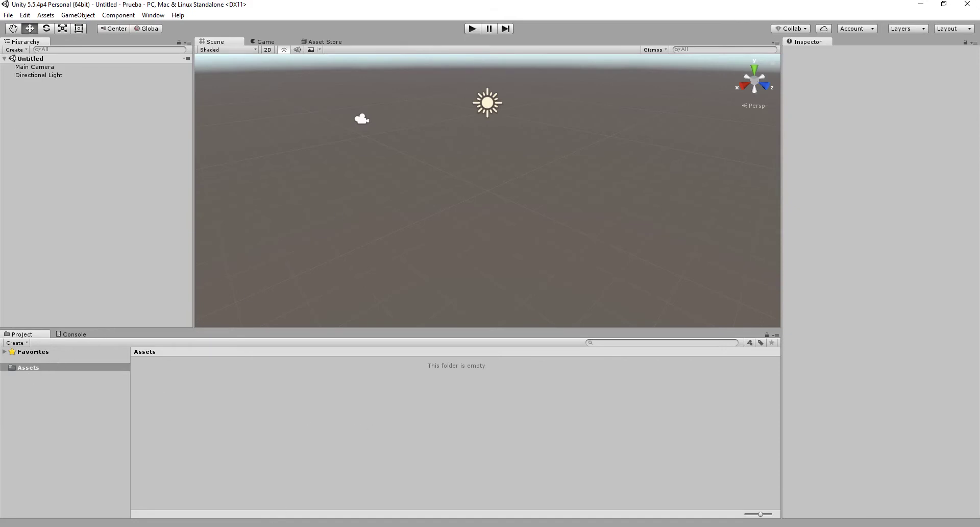
Drag paquete_de_prueba.unitypackage from the Desktop into the project and import all its assets
mouse_move(262, 526)
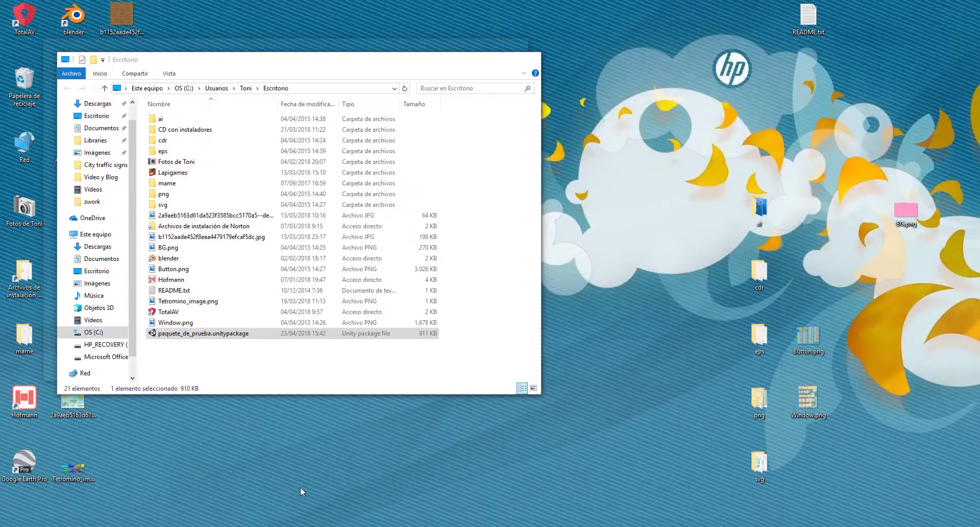
left_click(300, 486)
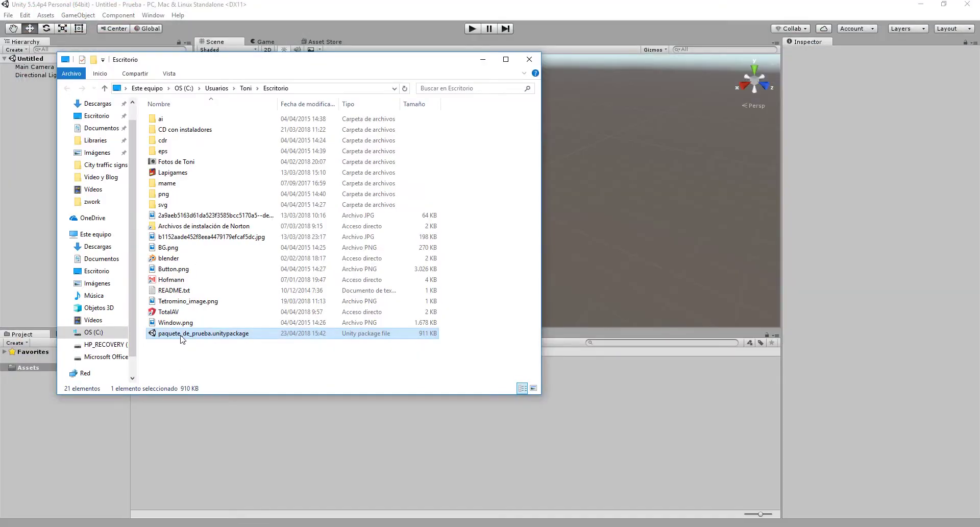
left_click_drag(181, 338, 234, 440)
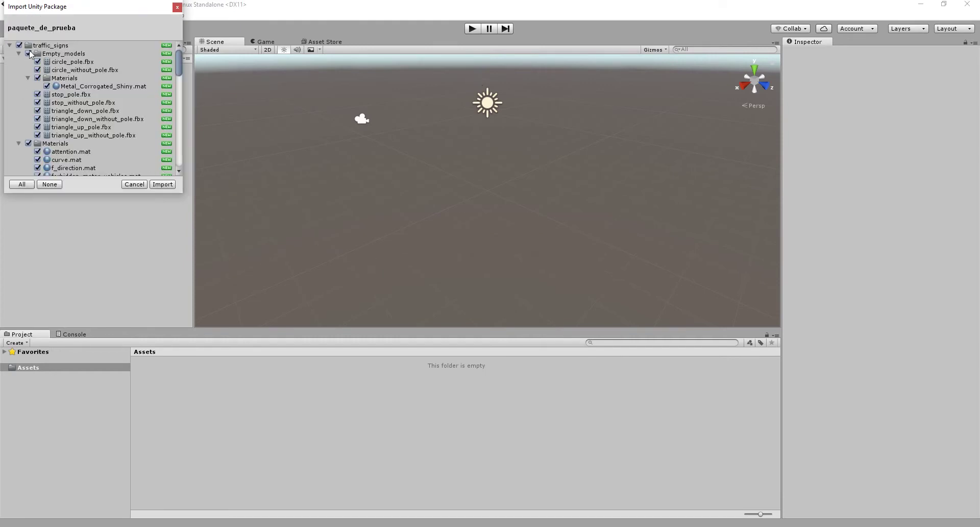
scroll(79, 101, "down", 3)
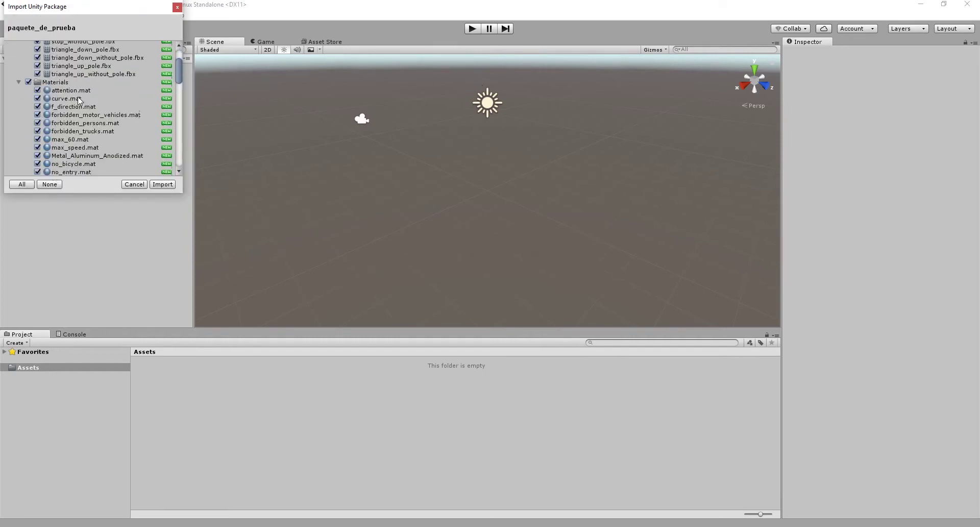
scroll(79, 101, "down", 4)
left_click(168, 185)
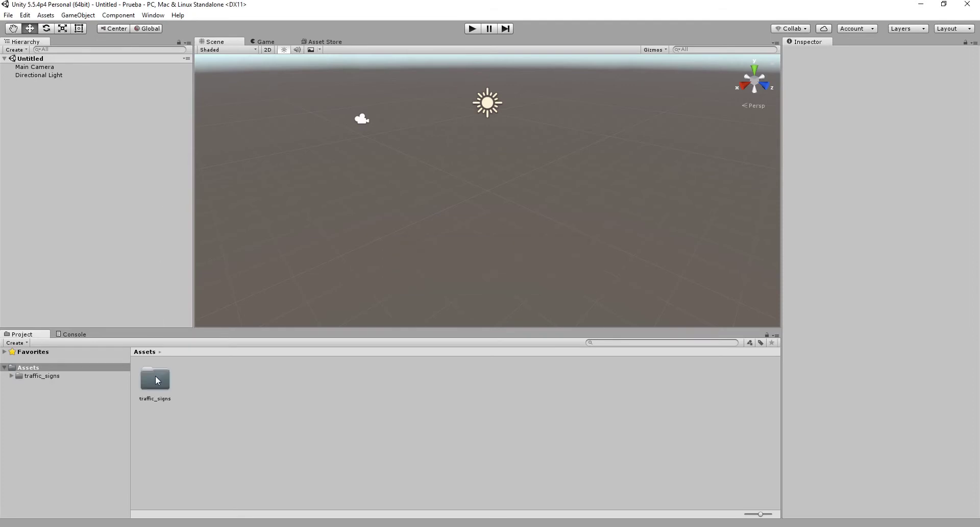
Open the imported traffic_signs > Prefabs folder
double_click(156, 379)
left_click(237, 383)
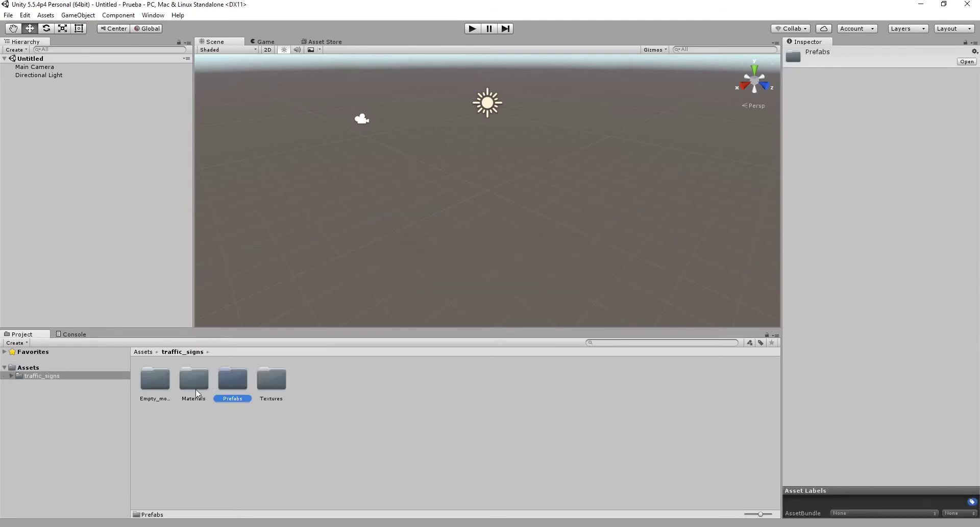
double_click(233, 383)
Place the attention prefab in the scene, orbit around it, then delete it from the Hierarchy
mouse_move(155, 379)
left_mouse_down()
mouse_move(355, 200)
mouse_move(363, 236)
left_mouse_up()
mouse_move(442, 210)
left_mouse_down("alt")
mouse_move(323, 229)
mouse_move(504, 215)
mouse_move(488, 219)
left_mouse_up("alt")
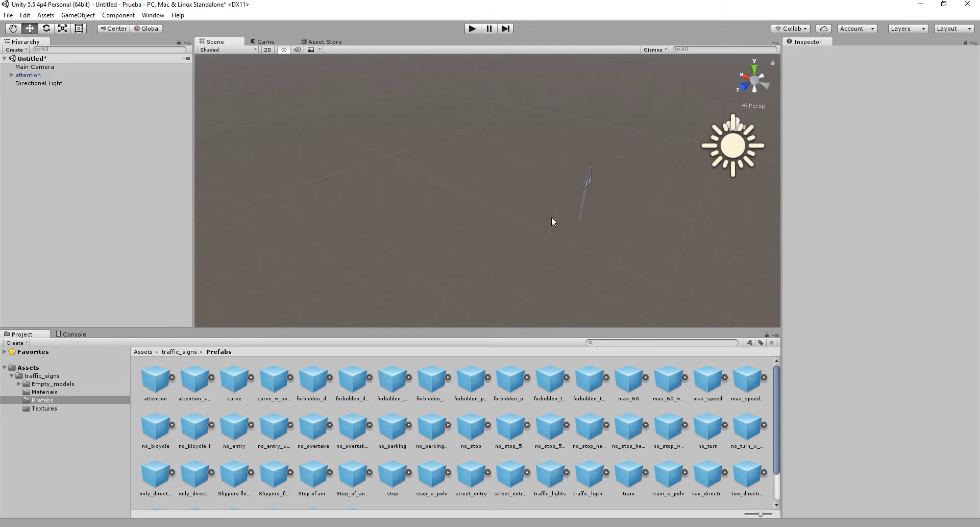
left_click(31, 75)
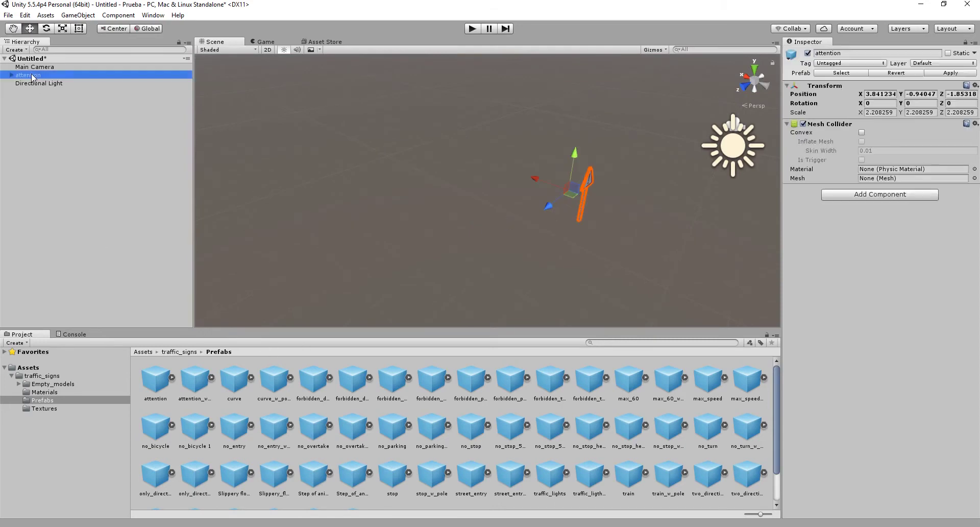
key("Delete")
Delete the traffic_signs folder from Assets
left_click(48, 377)
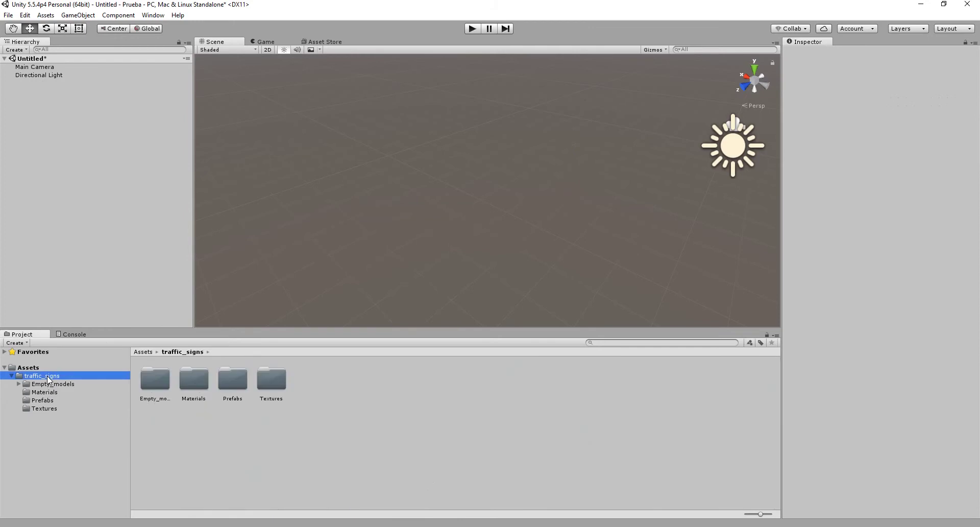
key("Delete")
key("Escape")
left_click(46, 376)
Re-import paquete_de_prueba.unitypackage via Import Package > Custom Package, importing all assets
right_click(36, 366)
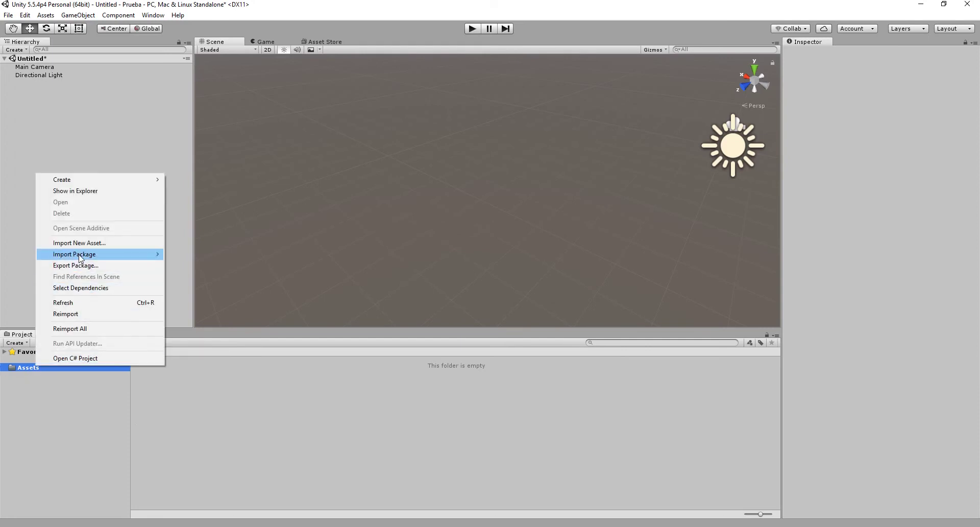
mouse_move(81, 259)
left_click(215, 255)
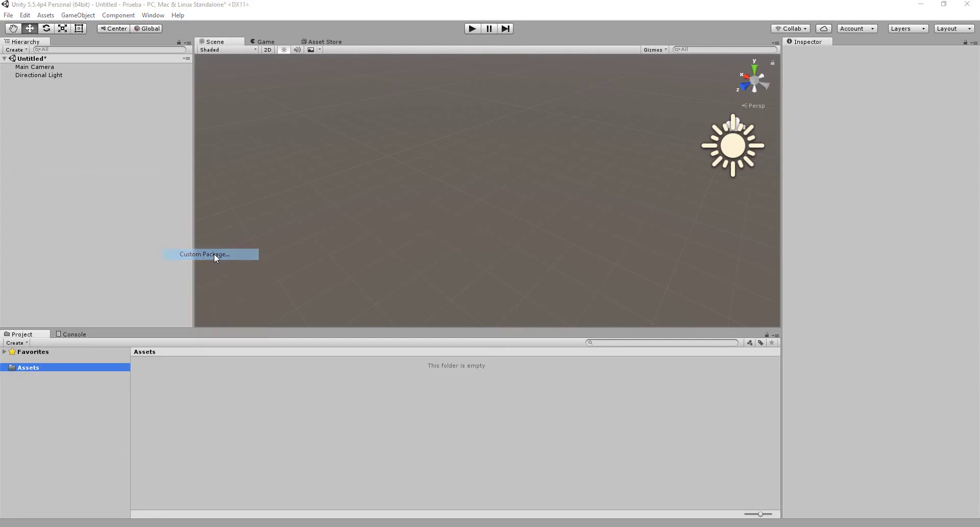
left_click(574, 225)
double_click(574, 226)
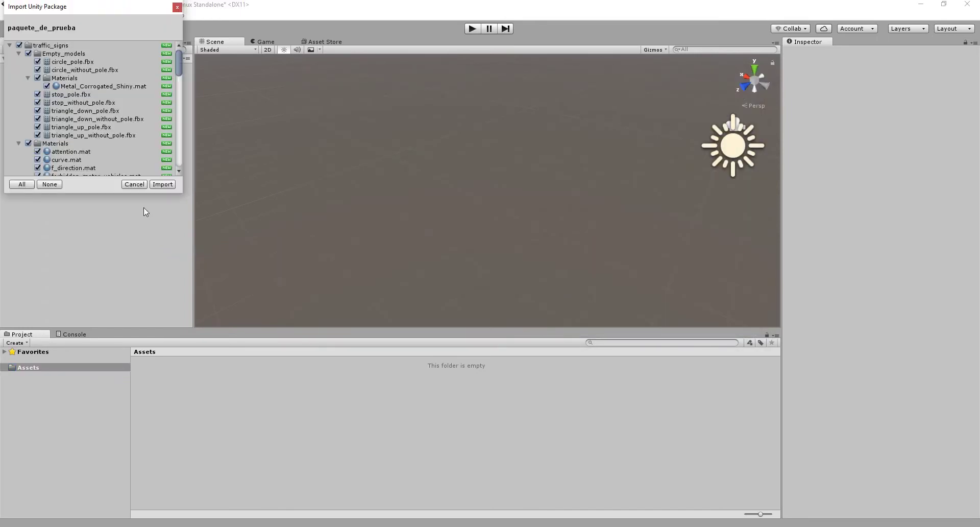
left_click(156, 185)
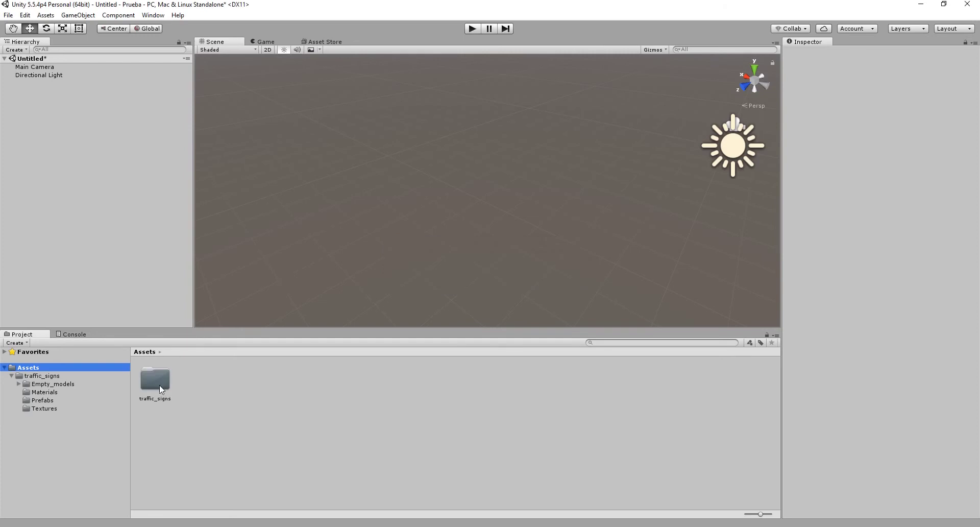
Open traffic_signs > Prefabs and place the attention sign prefab in the scene
left_click(161, 389)
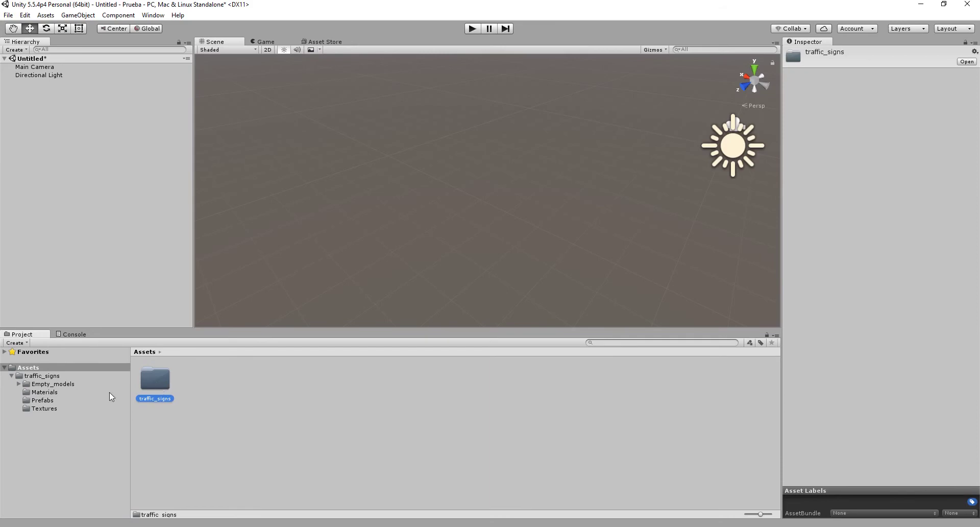
left_click(40, 392)
left_click(41, 401)
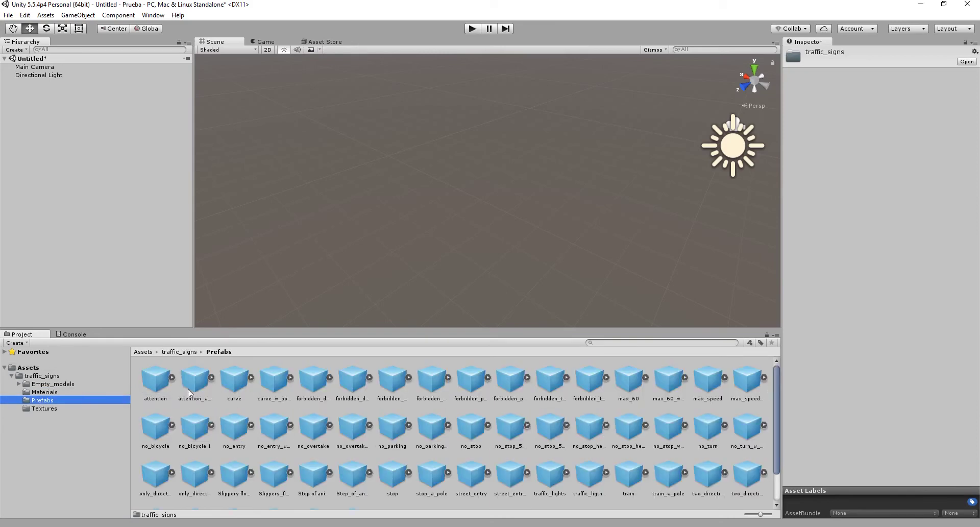
mouse_move(155, 380)
left_mouse_down()
mouse_move(400, 240)
mouse_move(410, 222)
left_mouse_up()
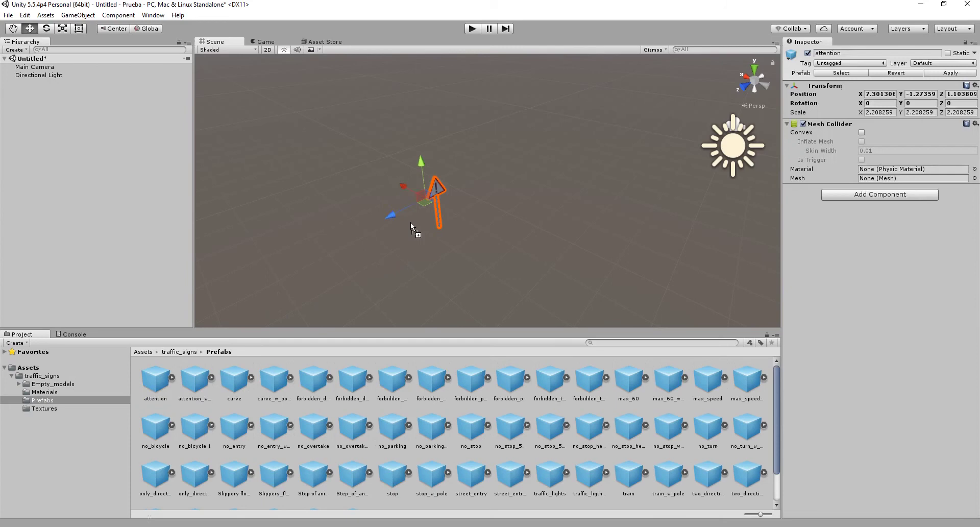
left_click(453, 259)
Box-select the attention sign in the Scene view and deselect it, twice
left_click_drag(395, 175, 484, 243)
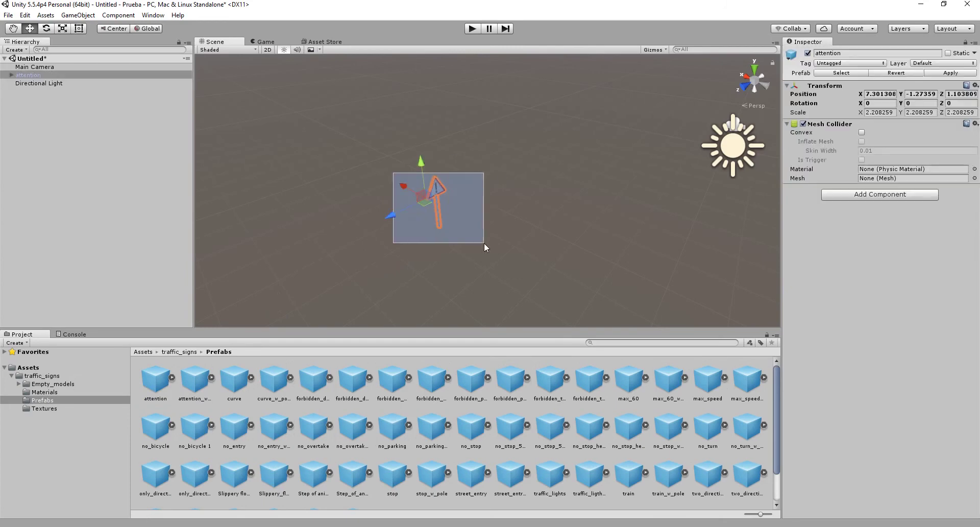
left_click(492, 258)
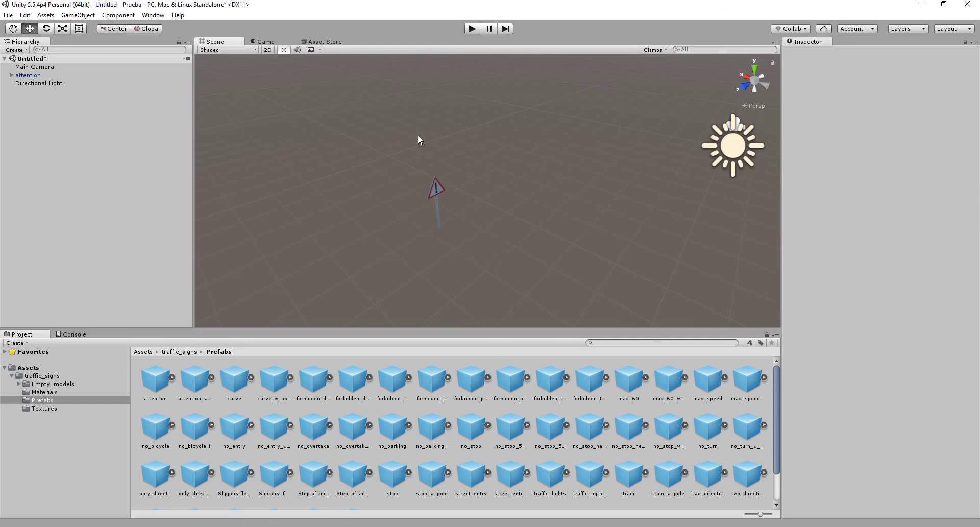
left_click_drag(375, 148, 461, 254)
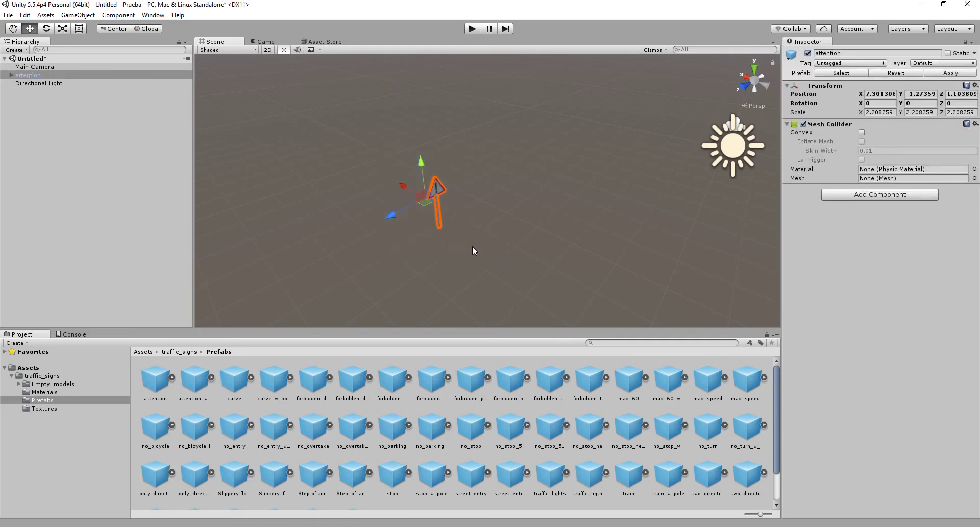
left_click(473, 253)
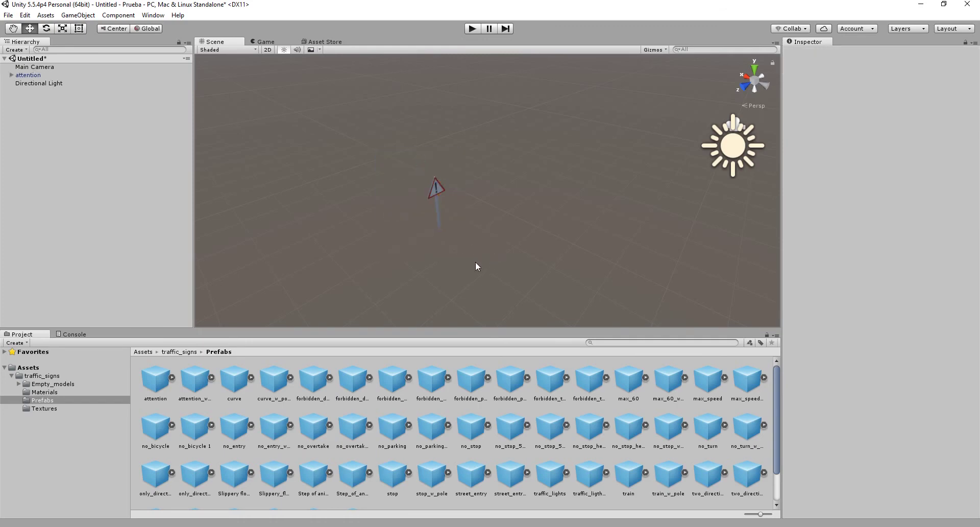